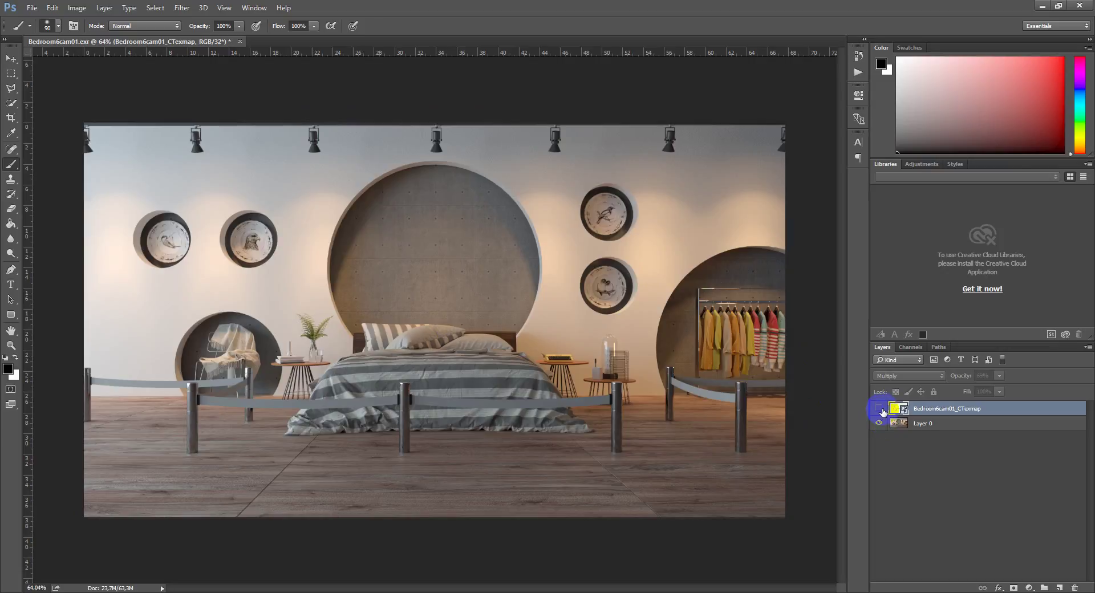
# - Toggle the visibility of the Bedroom6cam01_CTexmap layer to compare the image with and without it
pyautogui.click(879, 408)
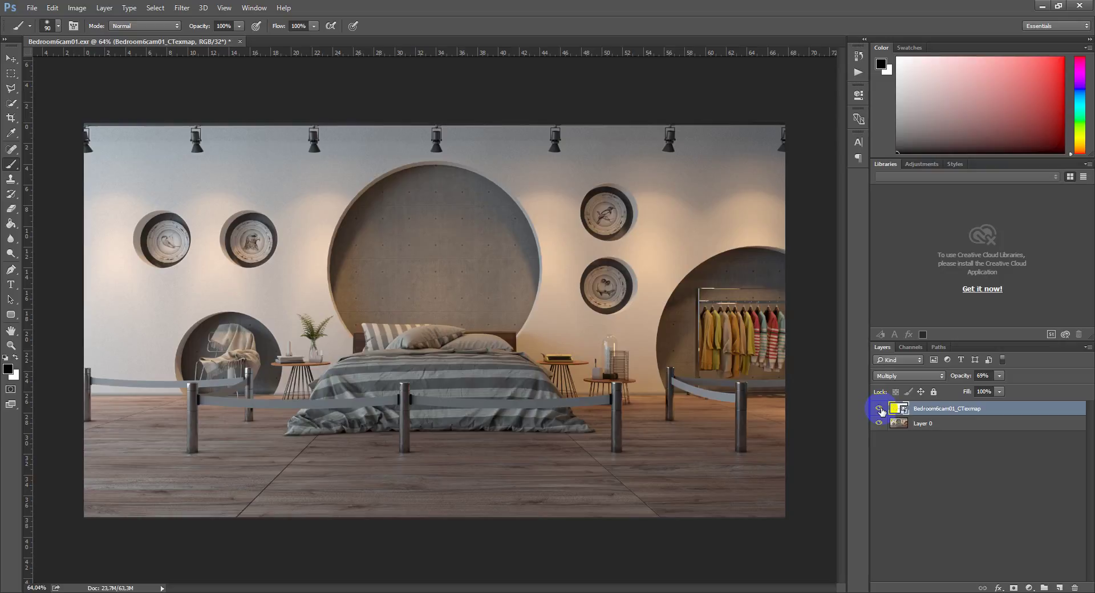
pyautogui.click(880, 408)
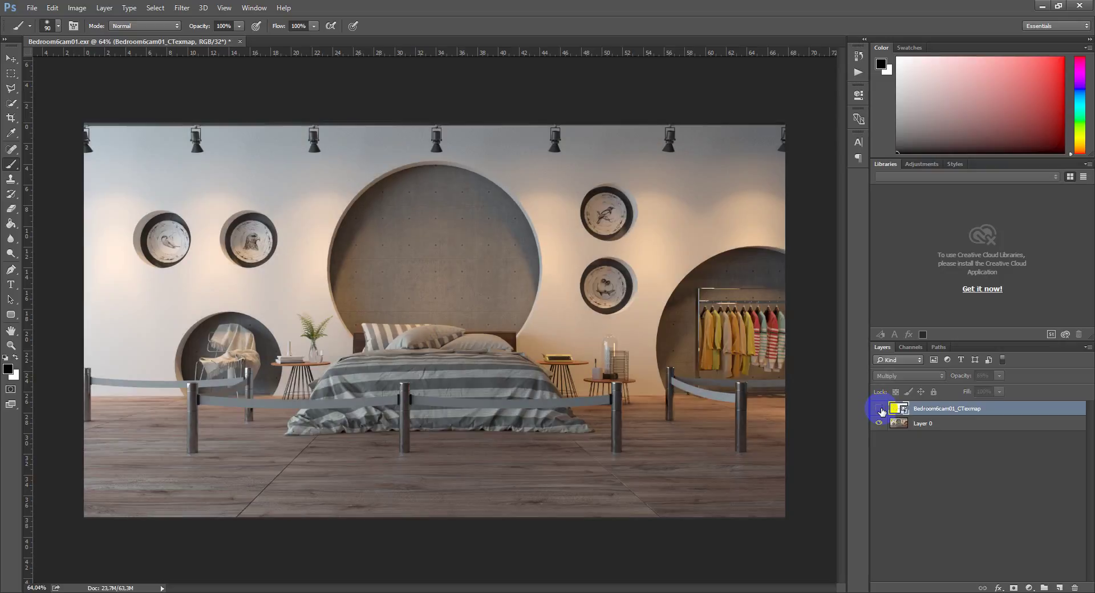
pyautogui.click(879, 409)
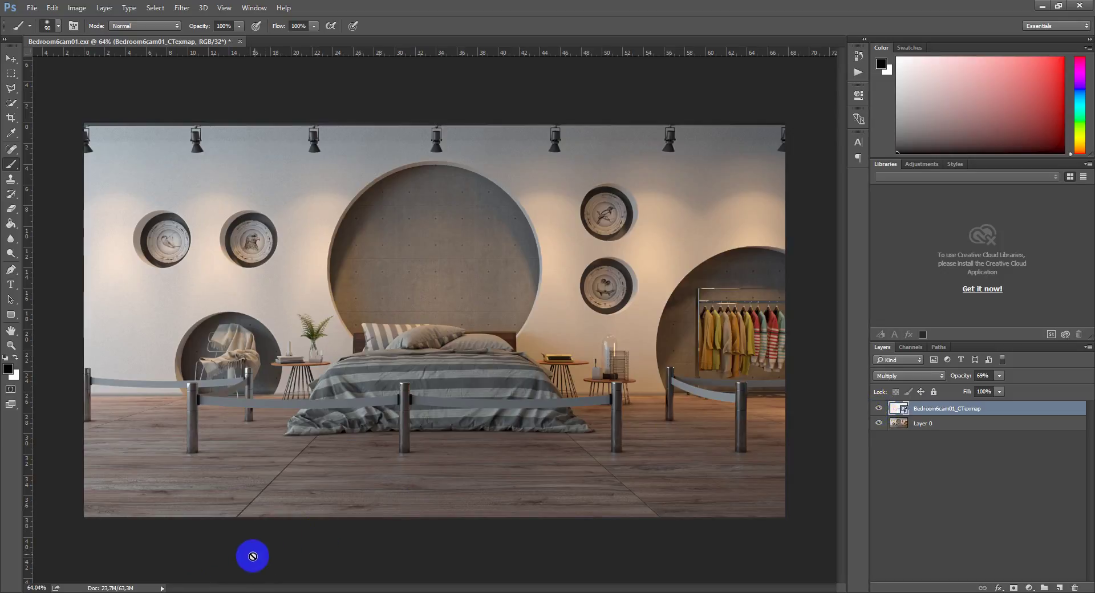
# - Switch to 3ds Max and close the Corona frame buffer and the Slate Material Editor
pyautogui.hotkey('alt', 'Tab')
pyautogui.click(749, 129)
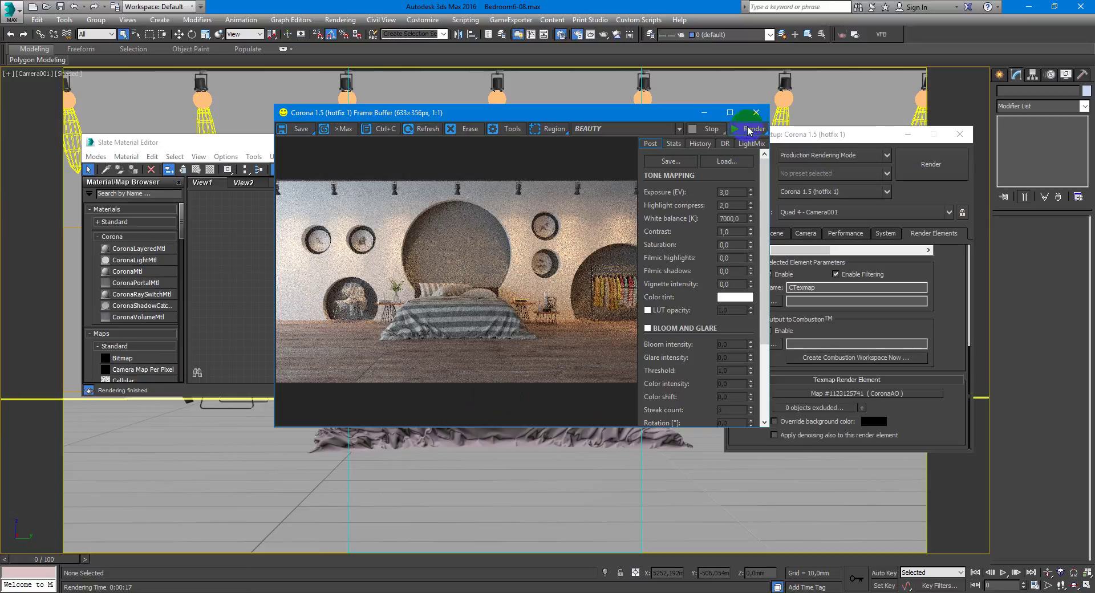
pyautogui.click(756, 112)
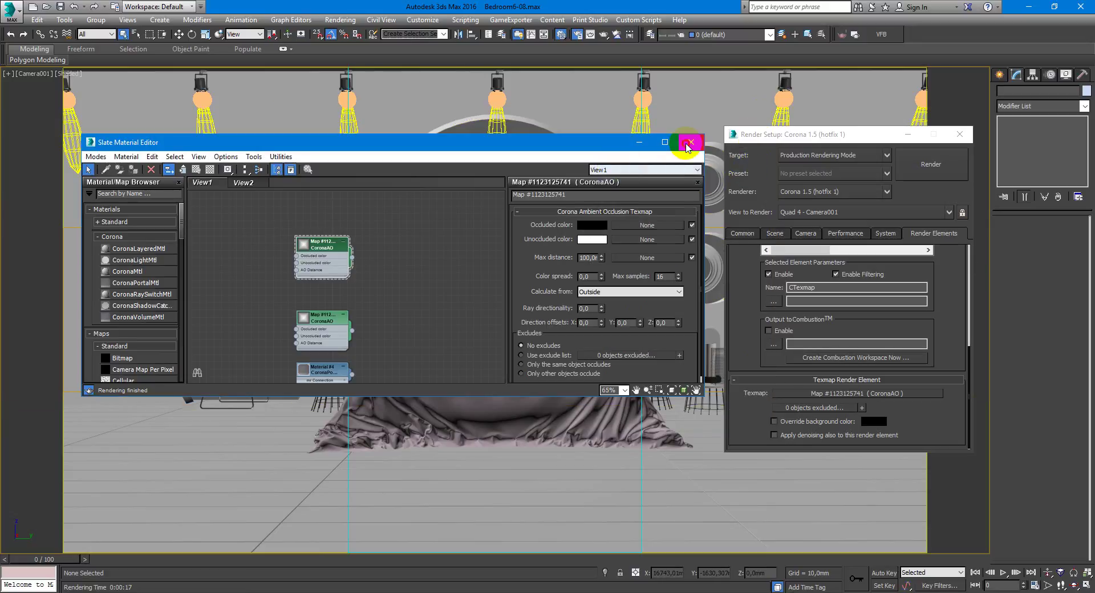
pyautogui.click(690, 143)
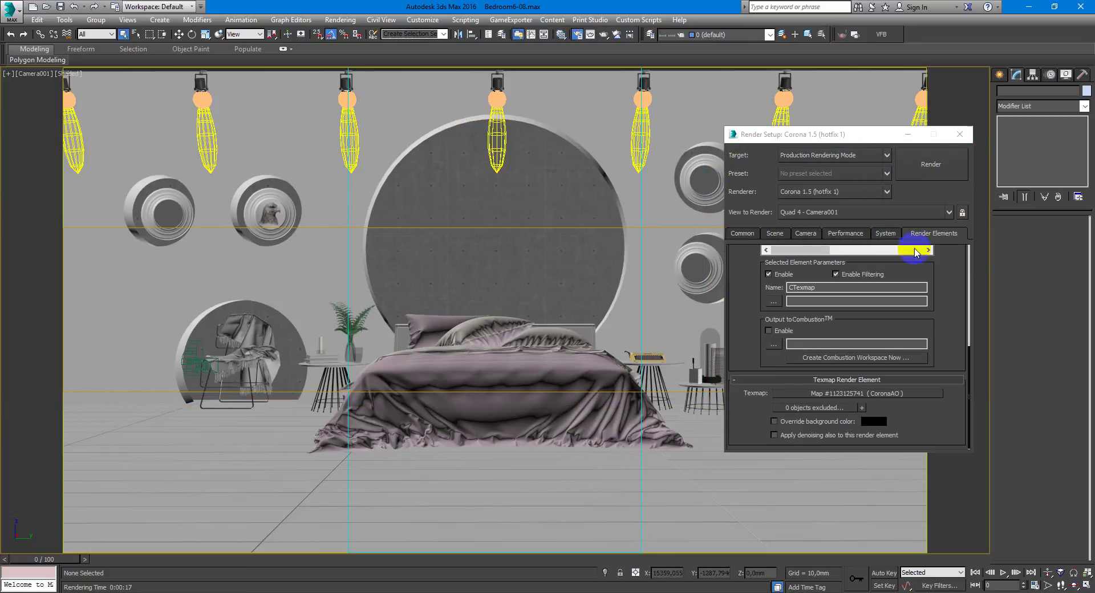
# - Delete the existing CTexmap element from the render elements list in Render Setup
pyautogui.moveTo(968, 379); pyautogui.dragTo(924, 261)
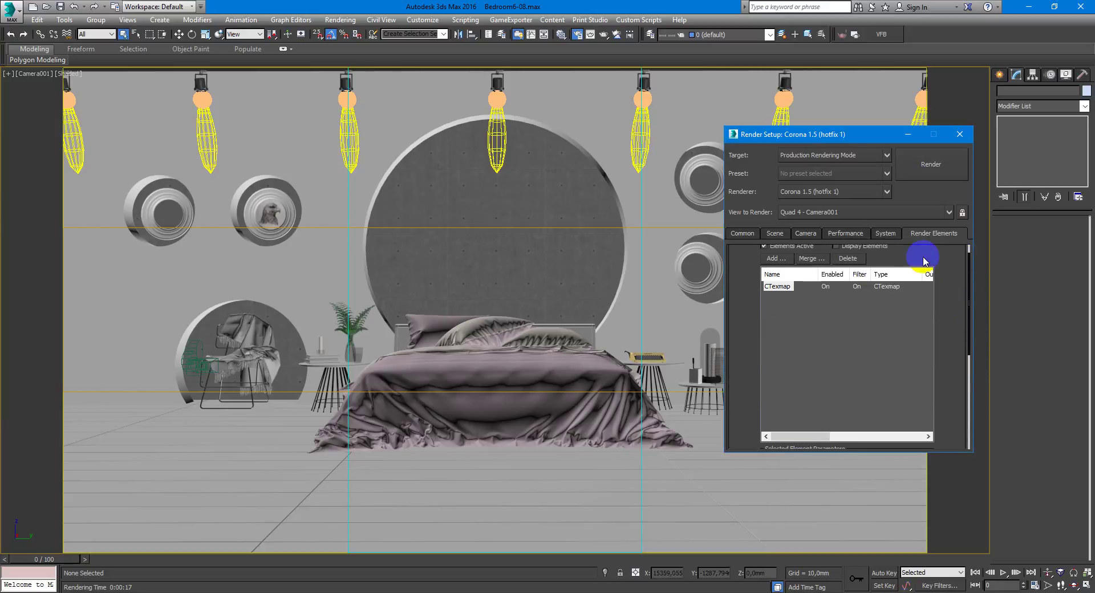
pyautogui.click(782, 287)
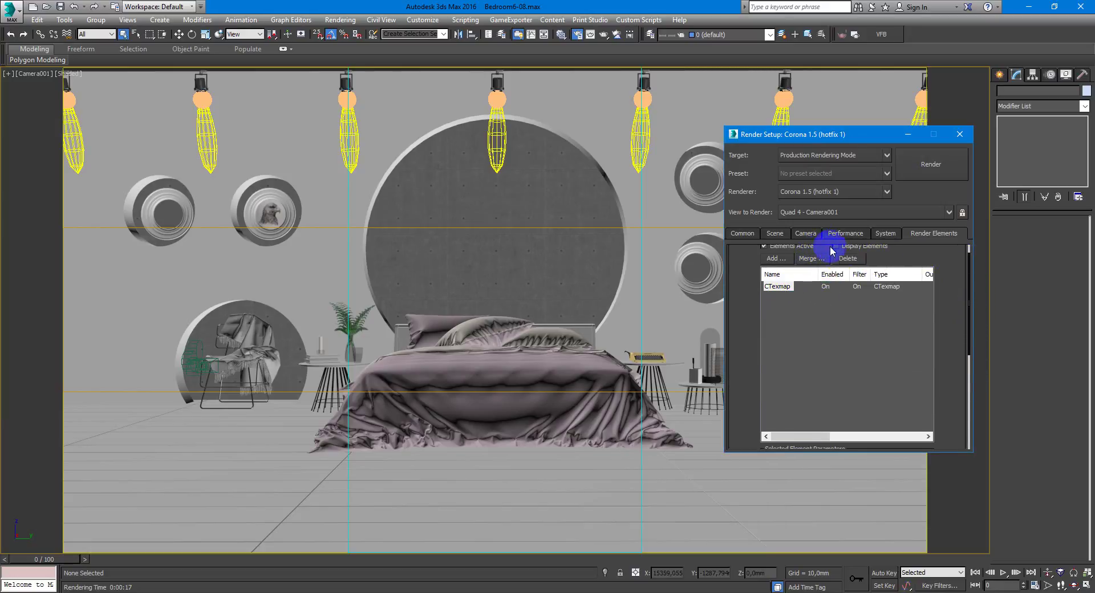
pyautogui.click(847, 258)
# - Add a new CTexmap render element and bring its Texmap parameters into view
pyautogui.click(776, 258)
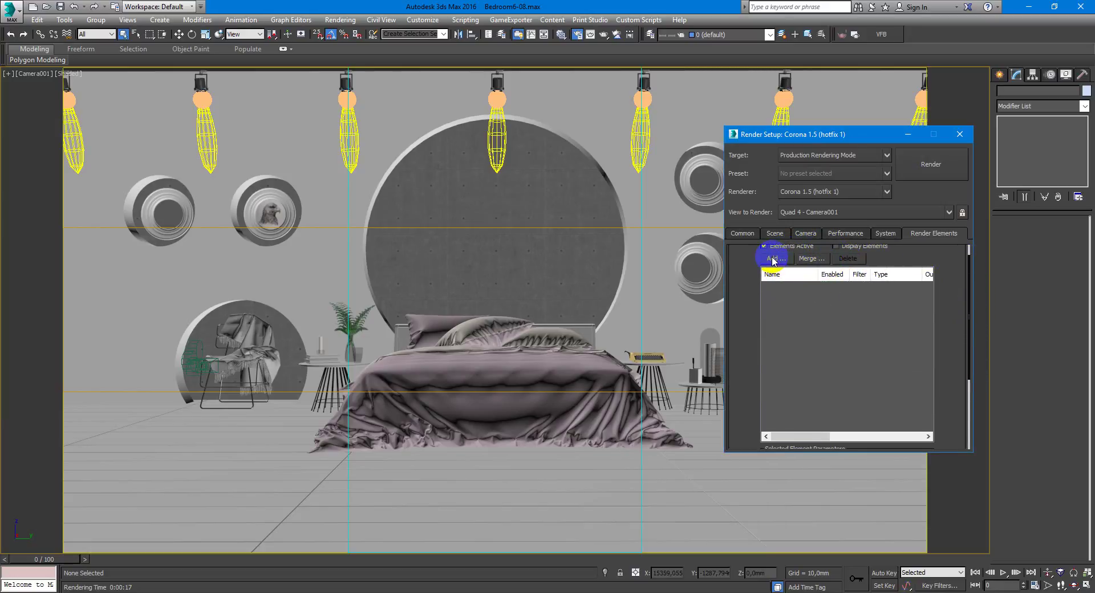
pyautogui.moveTo(933, 227); pyautogui.dragTo(936, 286)
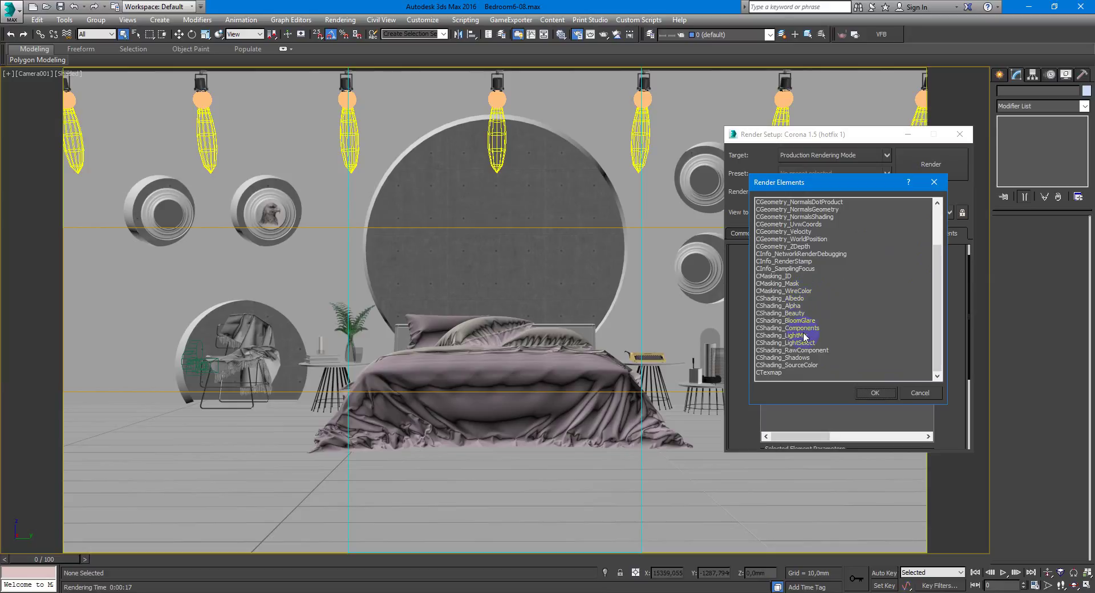
pyautogui.click(773, 372)
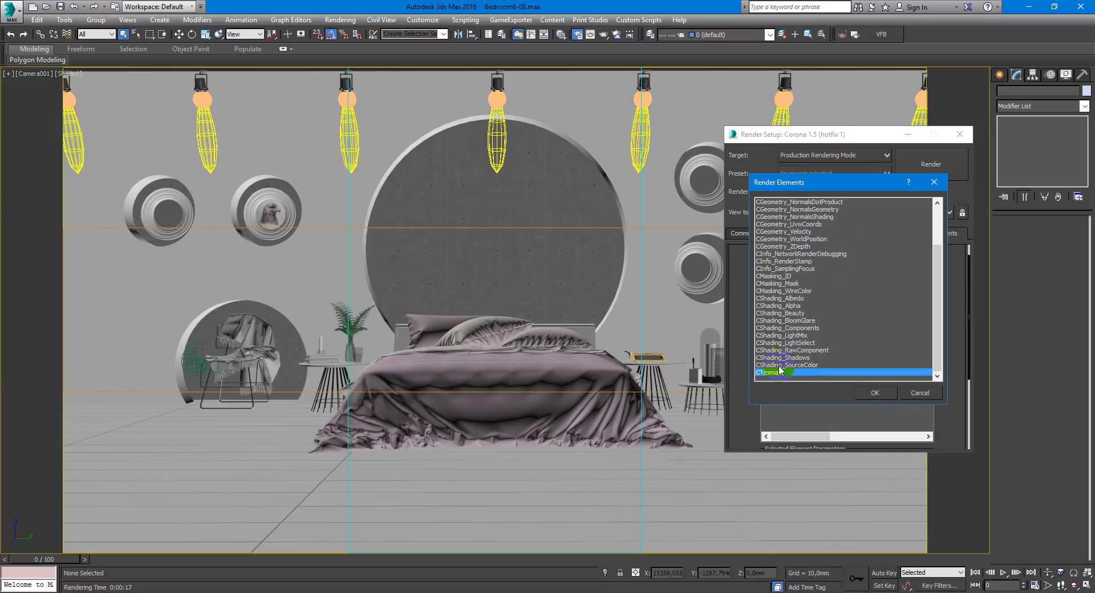
pyautogui.click(862, 393)
pyautogui.moveTo(966, 296); pyautogui.dragTo(968, 391)
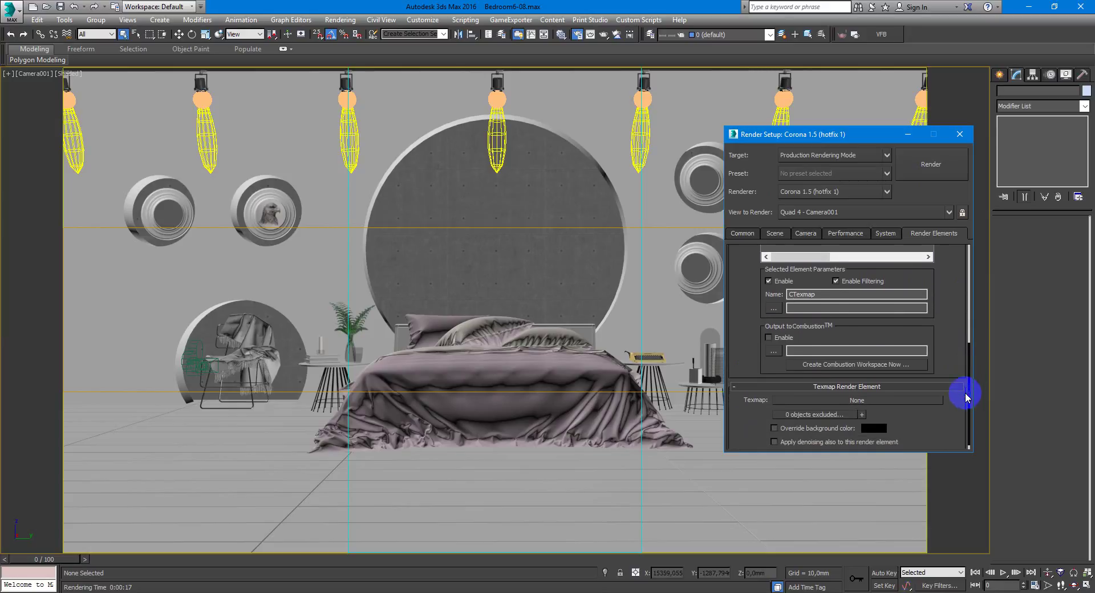
pyautogui.click(825, 292)
pyautogui.click(825, 295)
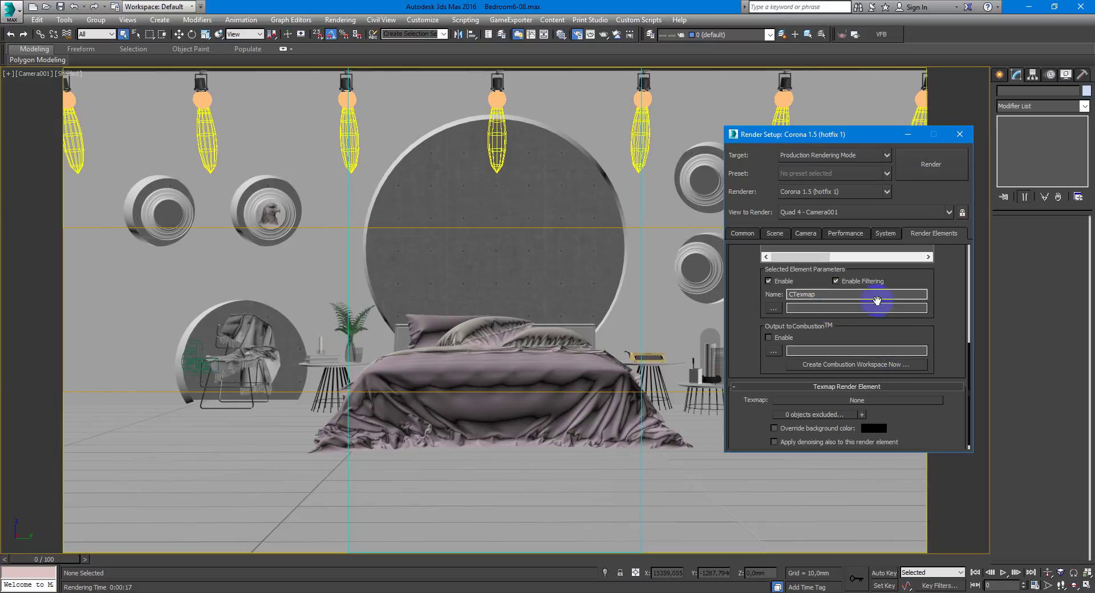
pyautogui.scroll(-1, 971, 365)
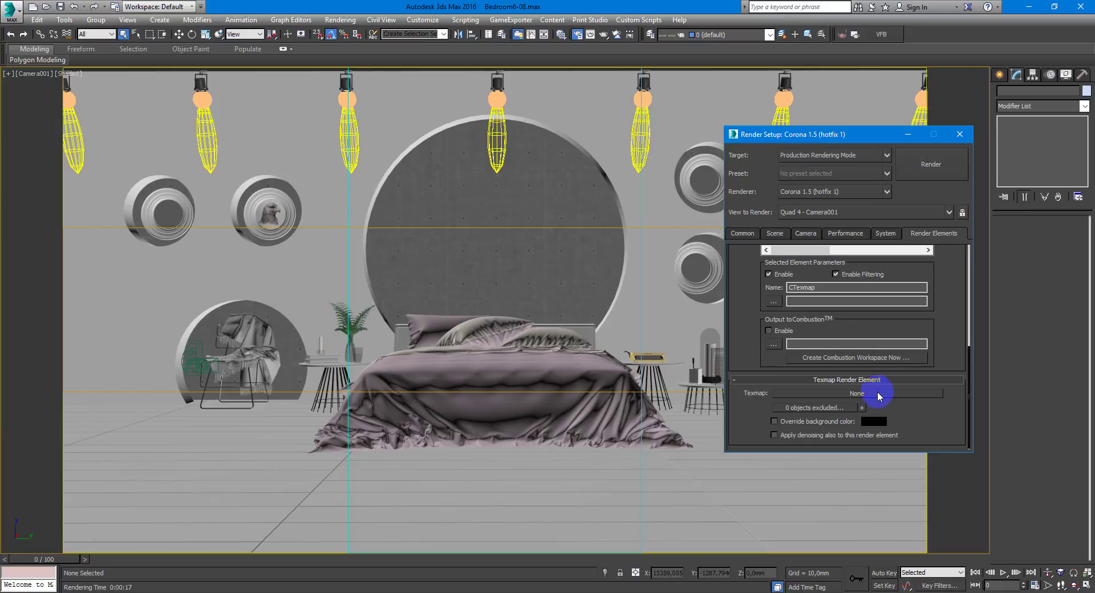
# - Create a new CoronaAO map in the Slate Material Editor and place it above the existing CoronaAO maps
pyautogui.click(885, 400)
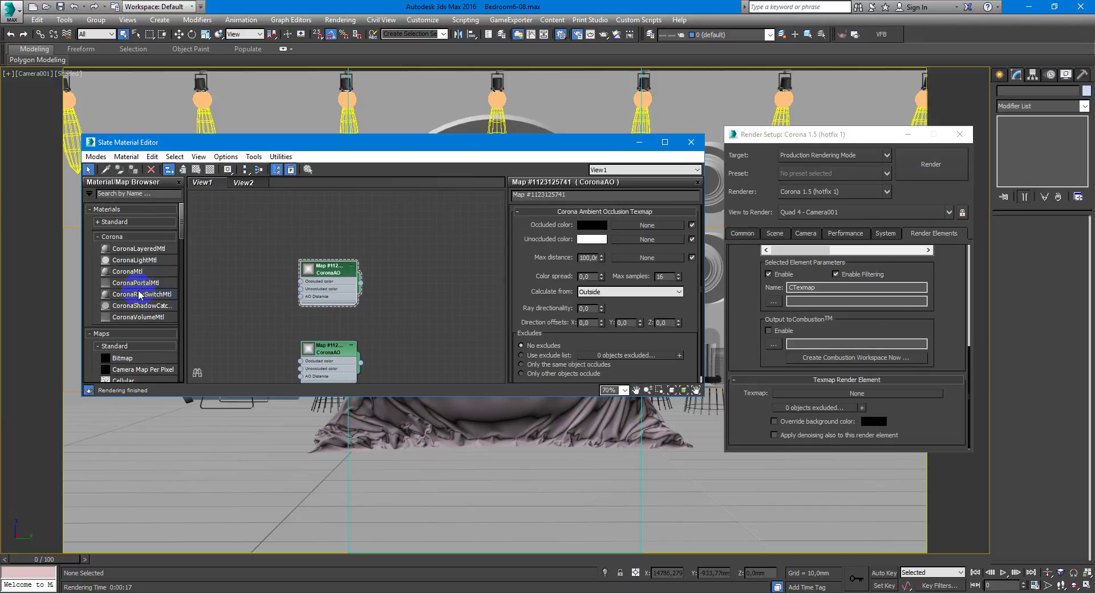
pyautogui.rightClick(368, 218)
pyautogui.moveTo(451, 236)
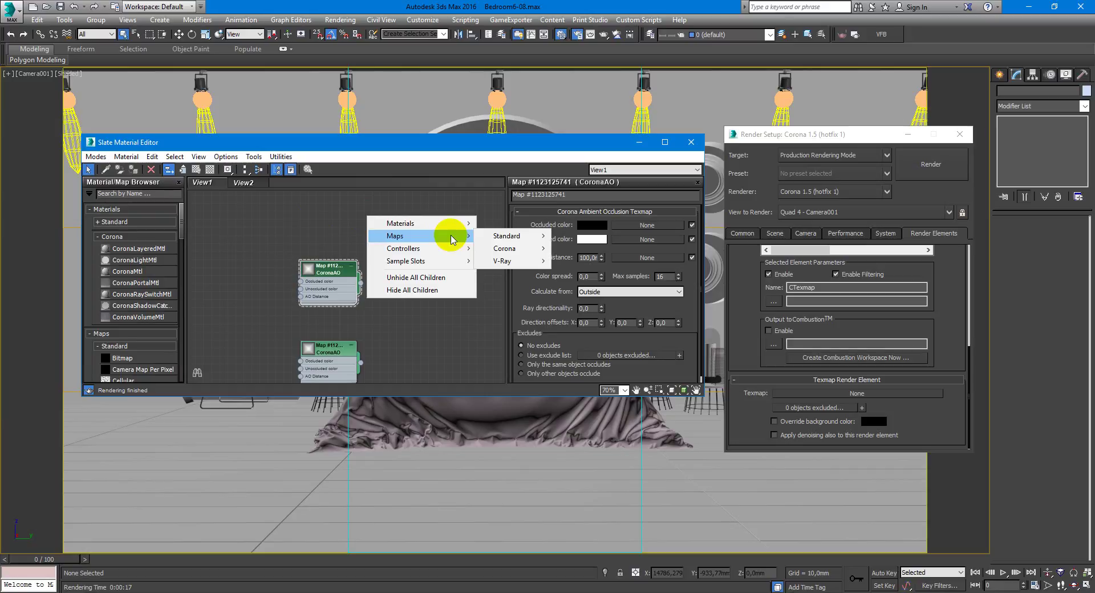
pyautogui.moveTo(511, 251)
pyautogui.click(580, 249)
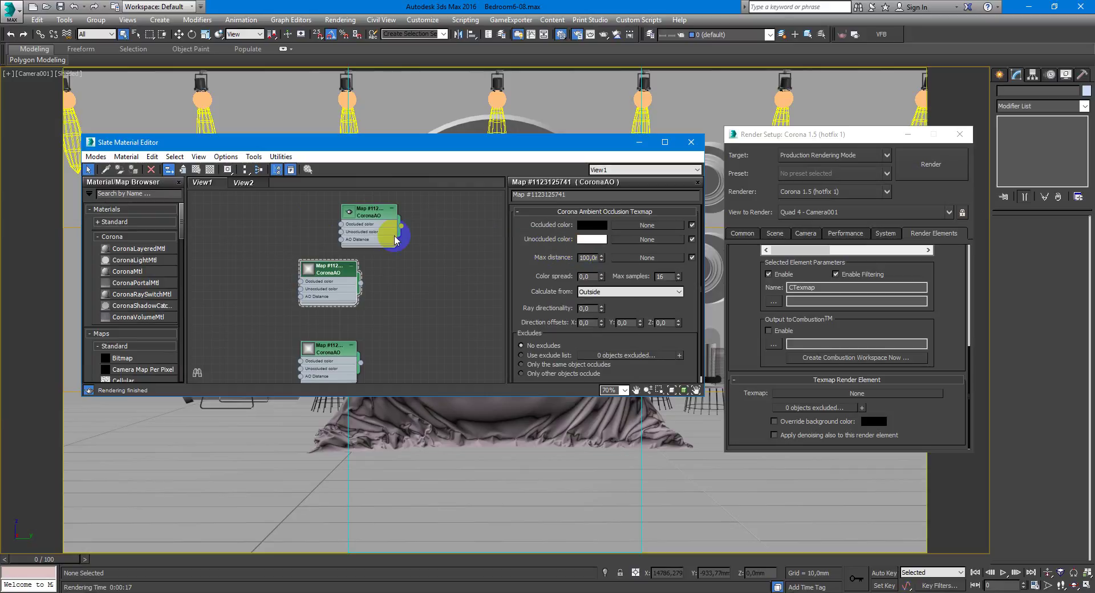
pyautogui.moveTo(382, 225); pyautogui.dragTo(340, 214)
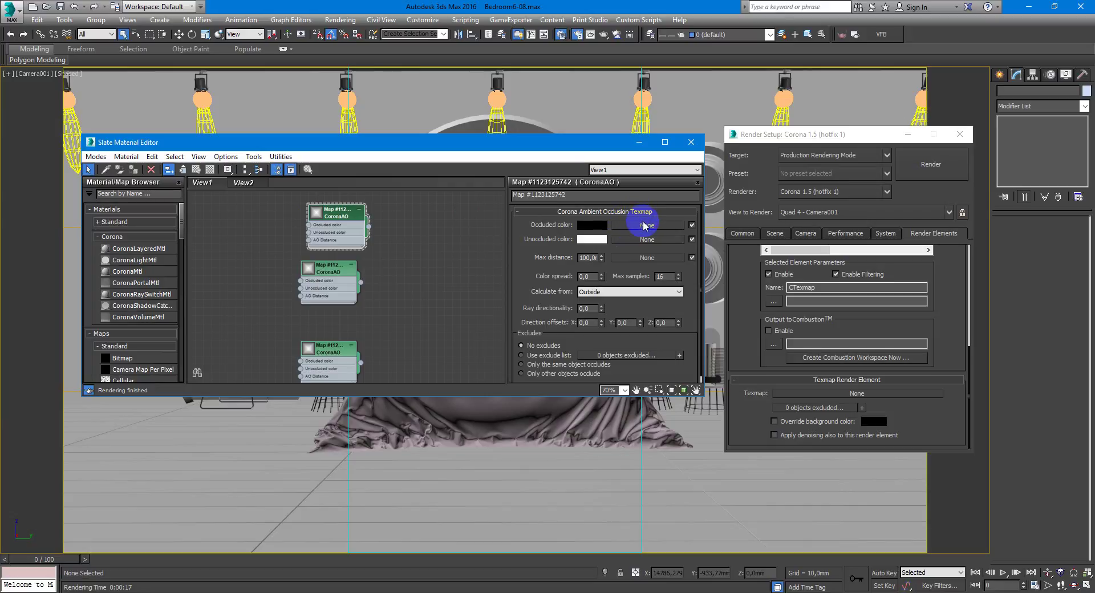
# - Set the new CoronaAO map's max distance to 50 mm
pyautogui.moveTo(547, 272); pyautogui.dragTo(537, 251)
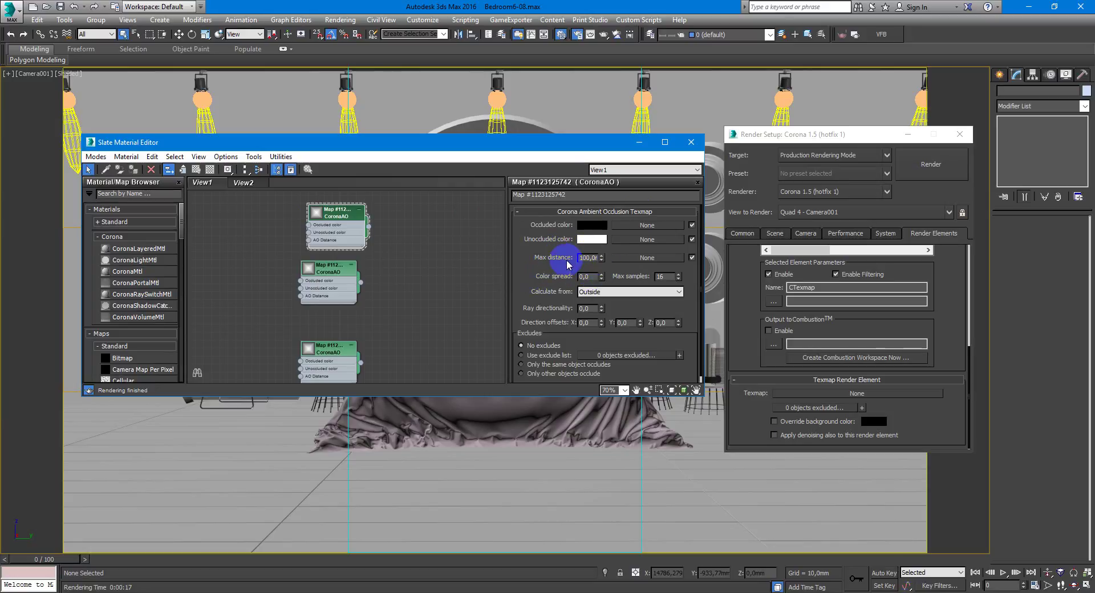
pyautogui.doubleClick(587, 258)
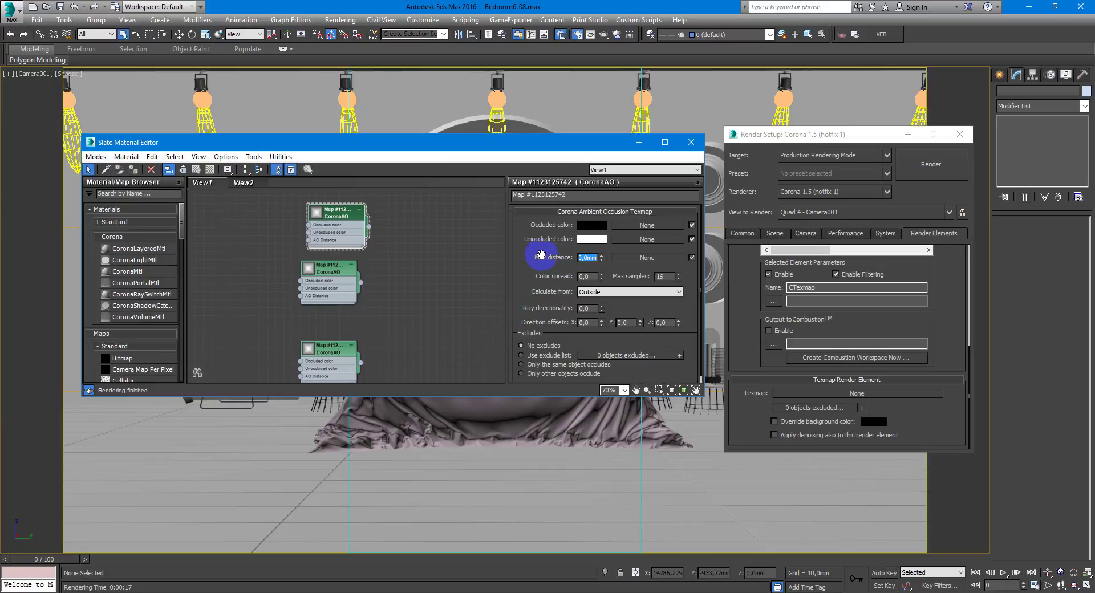
pyautogui.press('Return')
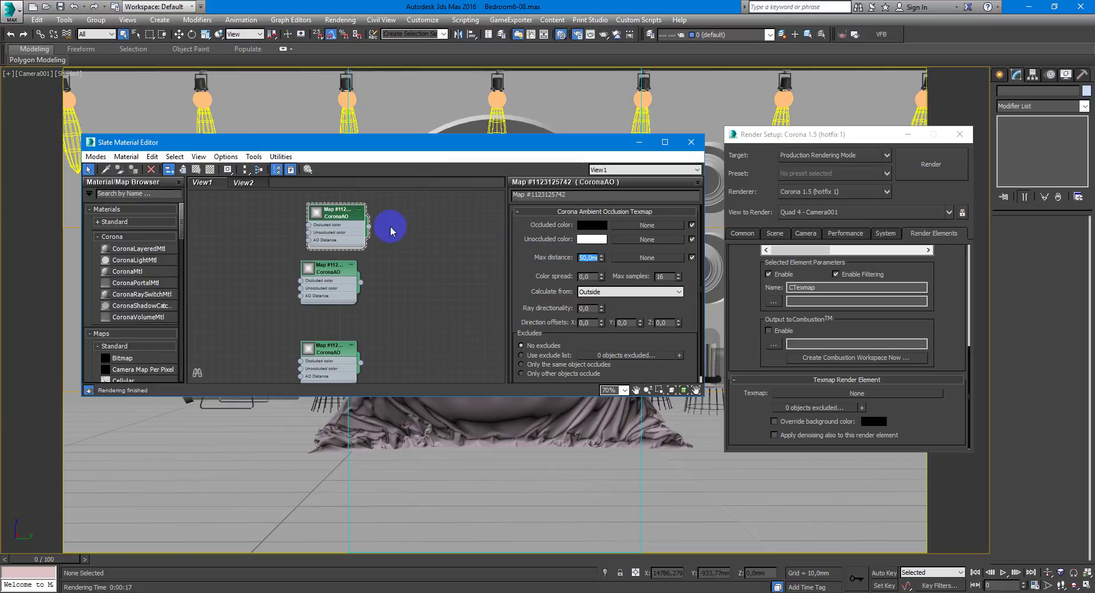
# - Assign the new CoronaAO map as an instance to the CTexmap render element's Texmap slot
pyautogui.moveTo(391, 231); pyautogui.dragTo(385, 260, button='middle')
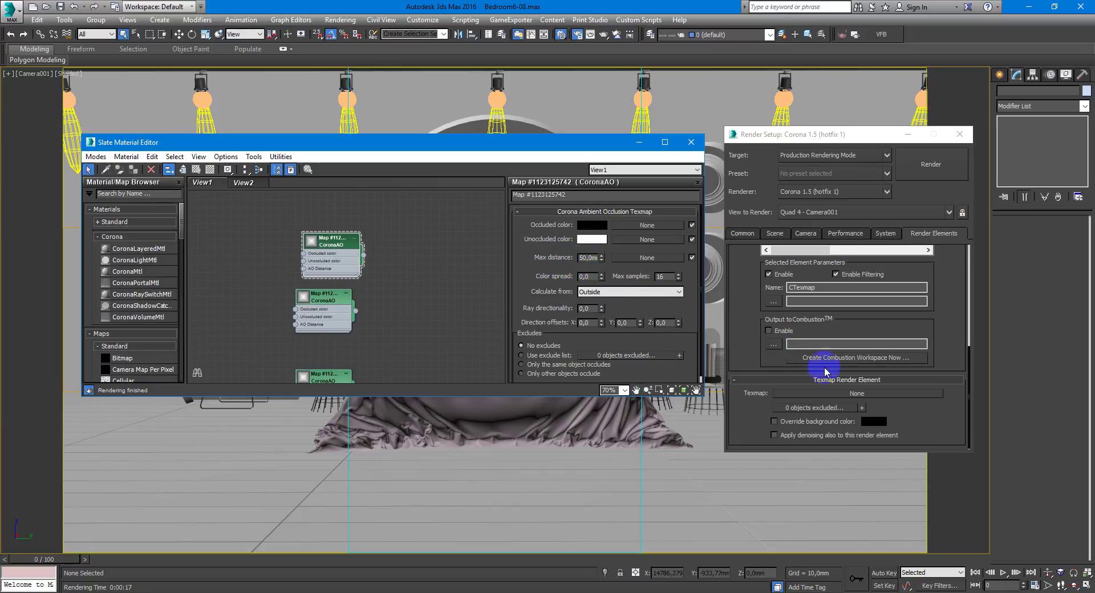
pyautogui.moveTo(363, 255); pyautogui.dragTo(876, 395)
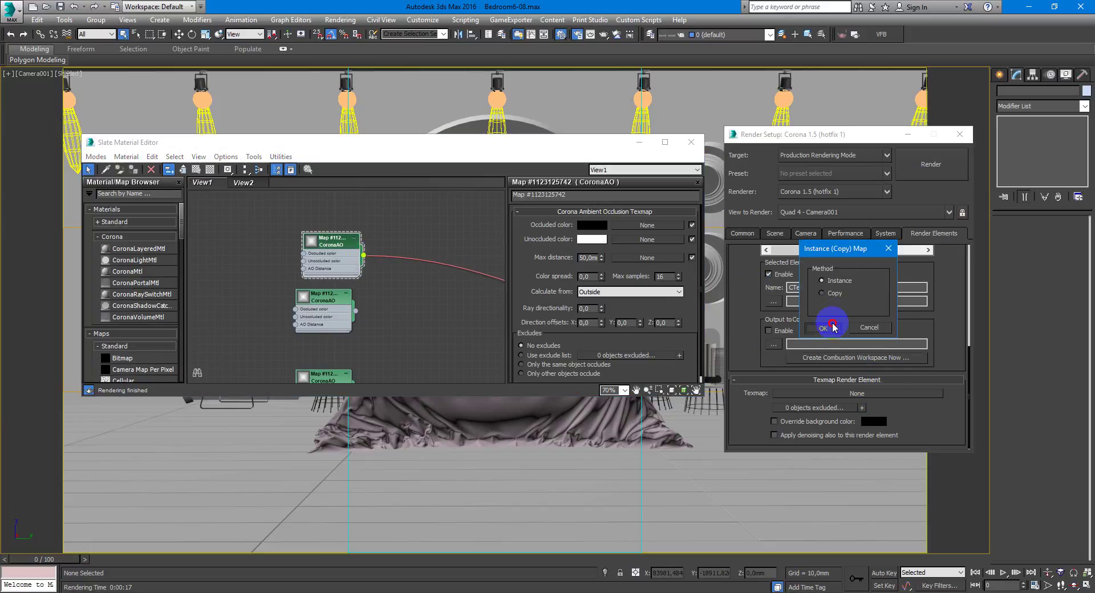
pyautogui.click(831, 323)
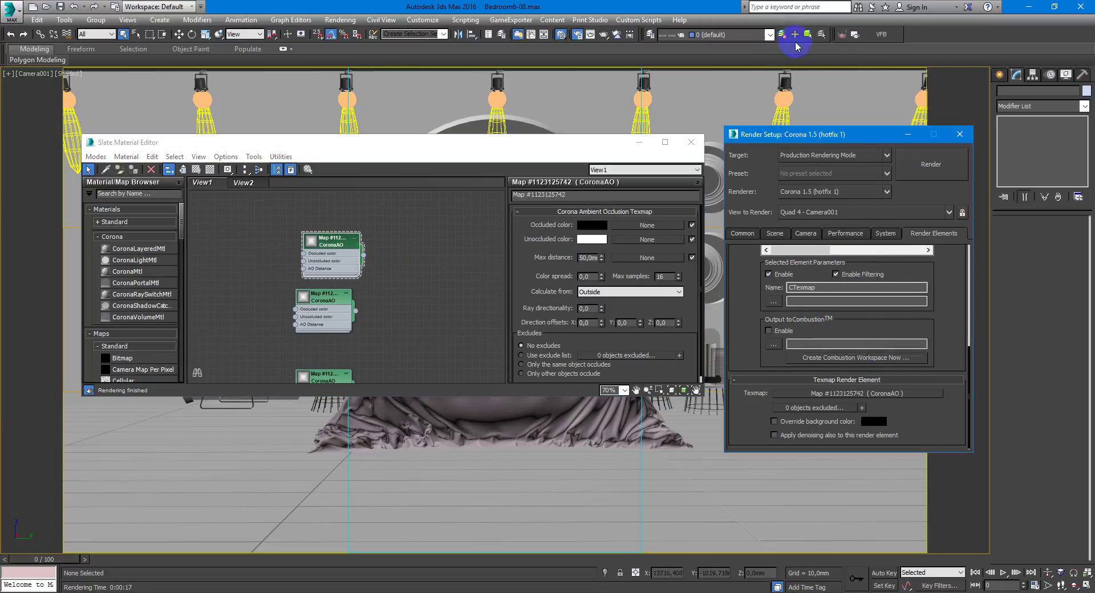
# - Test-render the camera view, showing the CTexmap pass in the frame buffer, and stop the render
pyautogui.click(855, 35)
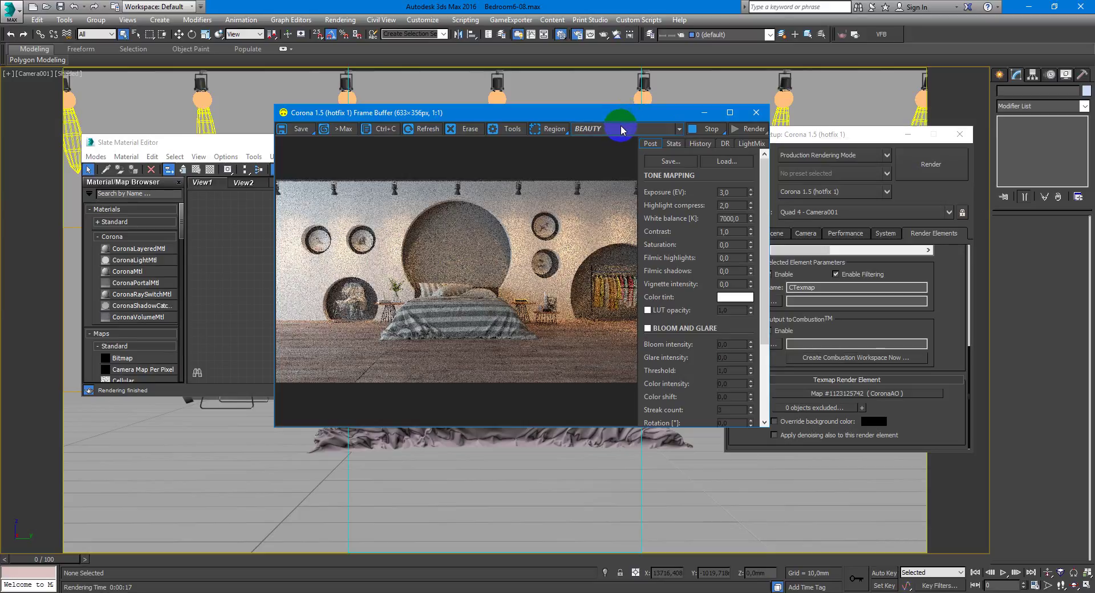
pyautogui.click(621, 126)
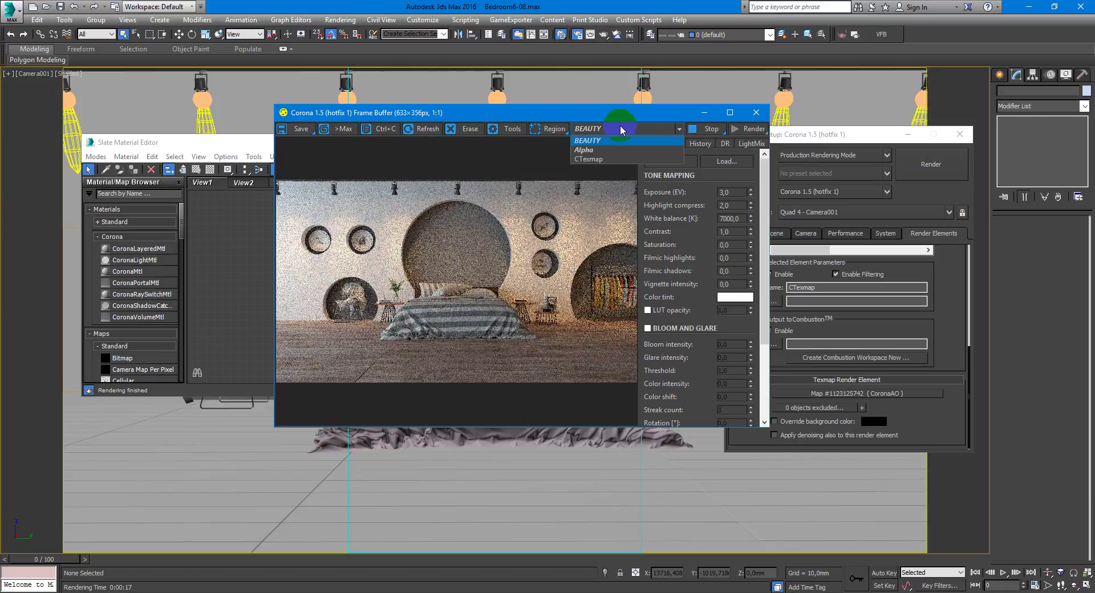
pyautogui.click(615, 159)
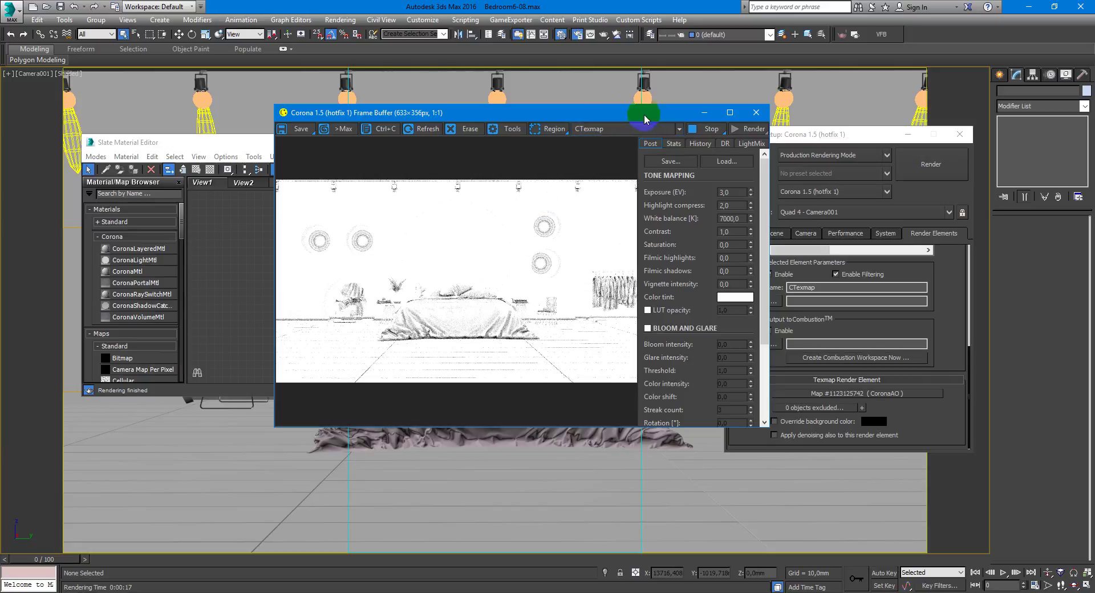
pyautogui.click(700, 128)
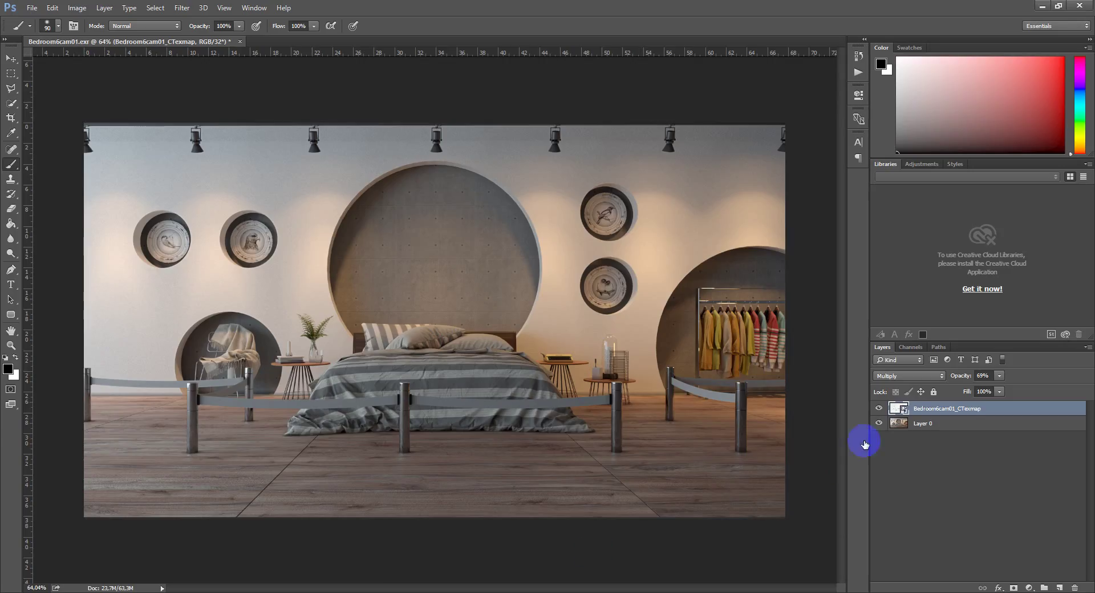
# - Switch to Photoshop and set the Bedroom6cam01_CTexmap layer to 100% opacity and Normal blend mode
pyautogui.click(982, 375)
pyautogui.write('100')
pyautogui.press('Return')
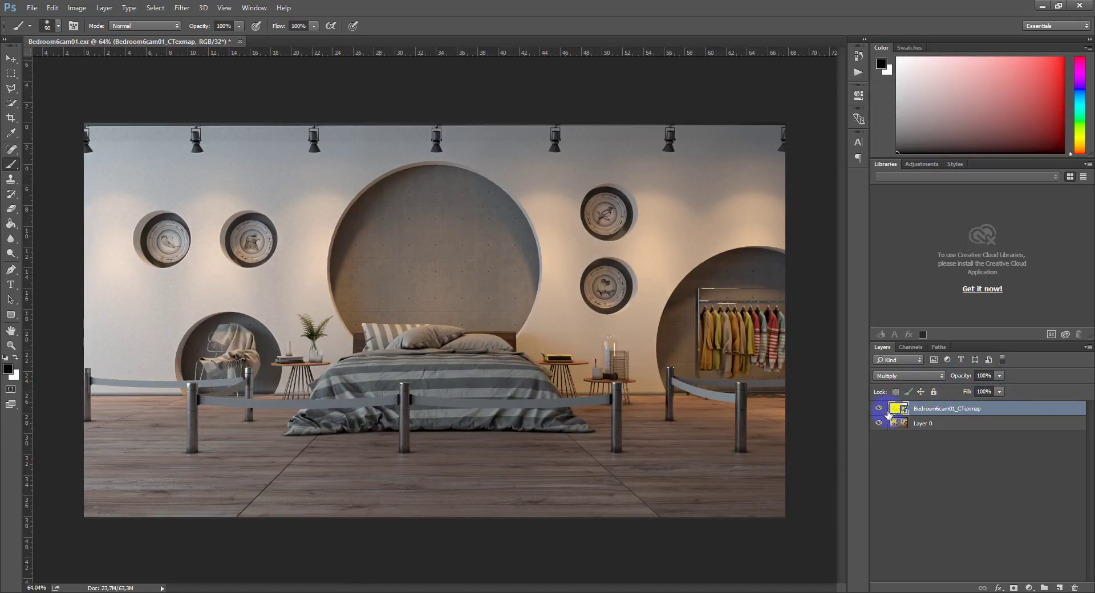
pyautogui.click(901, 376)
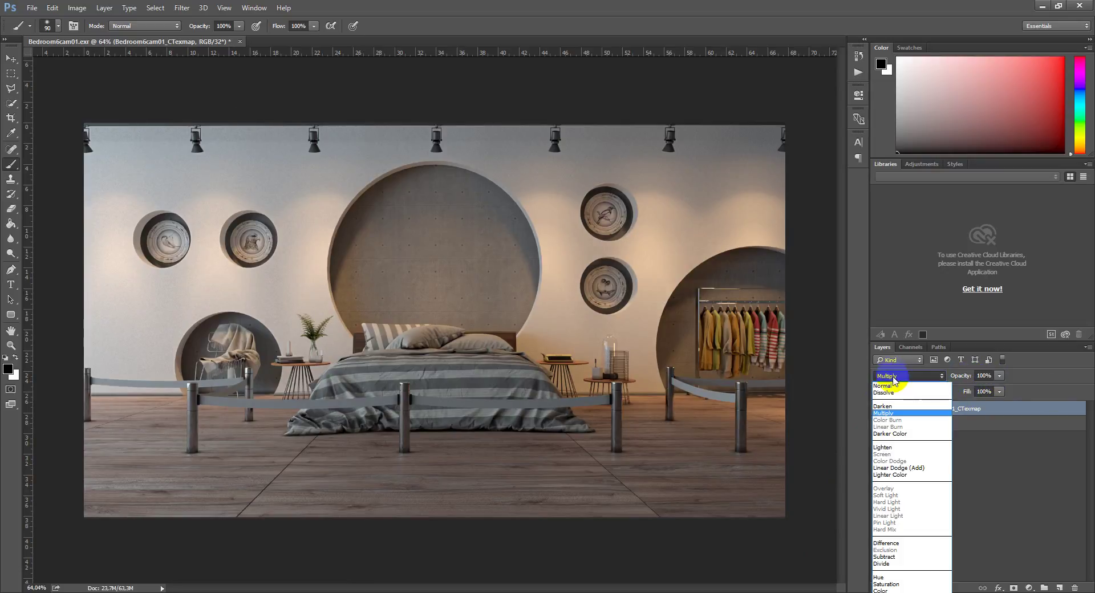
pyautogui.click(894, 380)
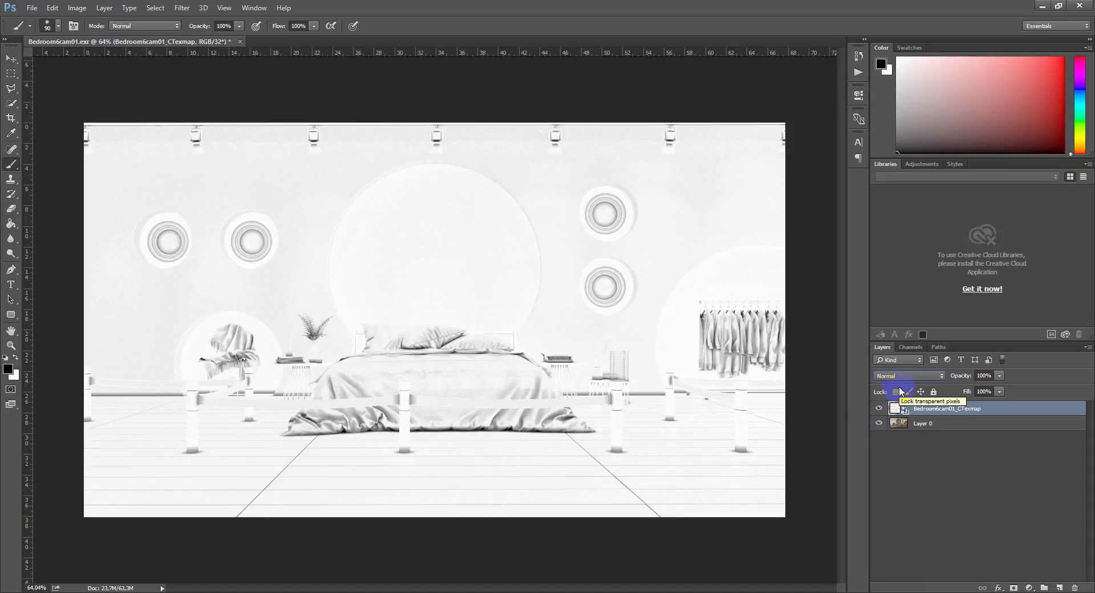
# - Set the Bedroom6cam01_CTexmap layer's blend mode to Multiply and its opacity to 65%
pyautogui.click(902, 376)
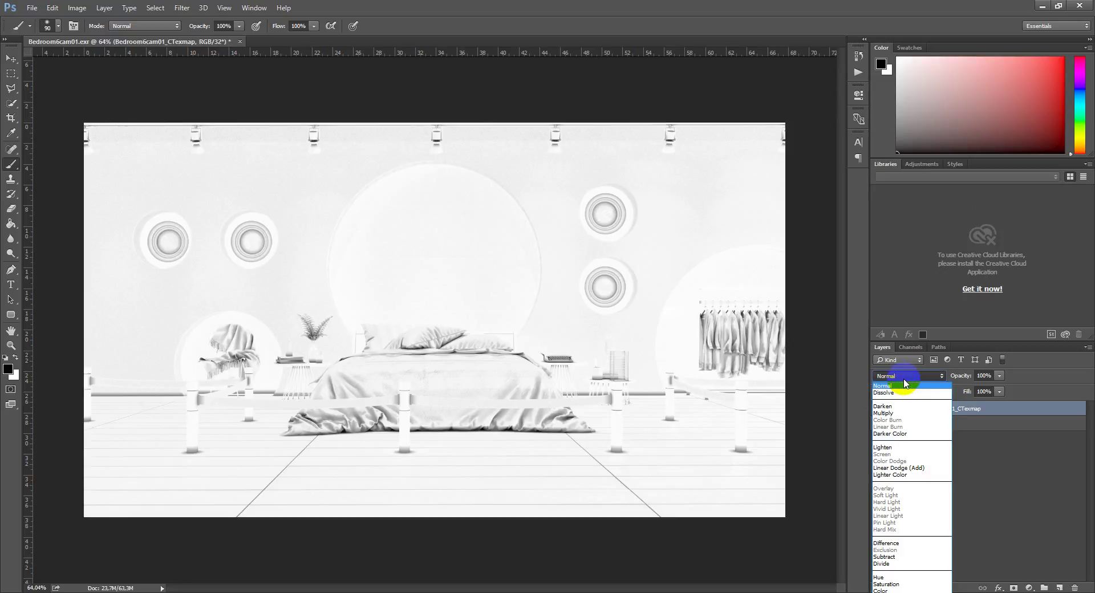
pyautogui.click(906, 413)
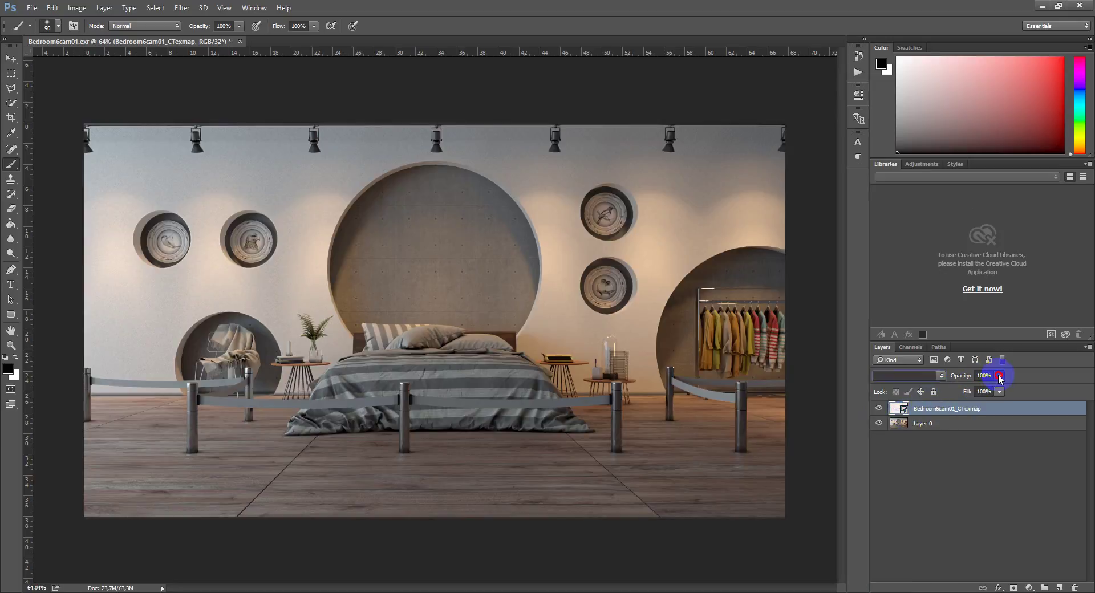
pyautogui.click(999, 375)
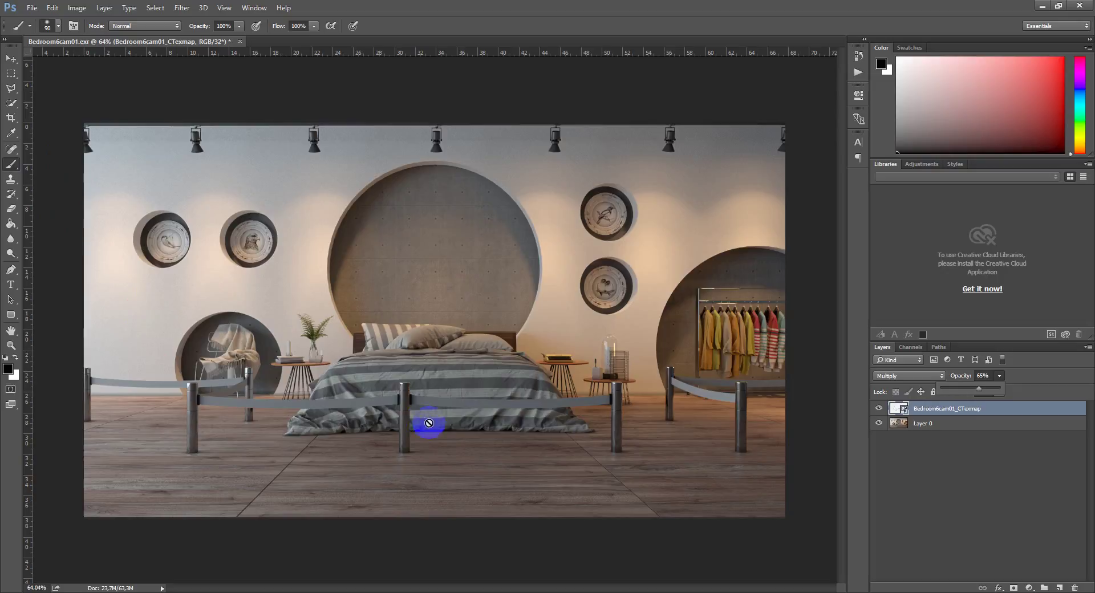
pyautogui.click(965, 414)
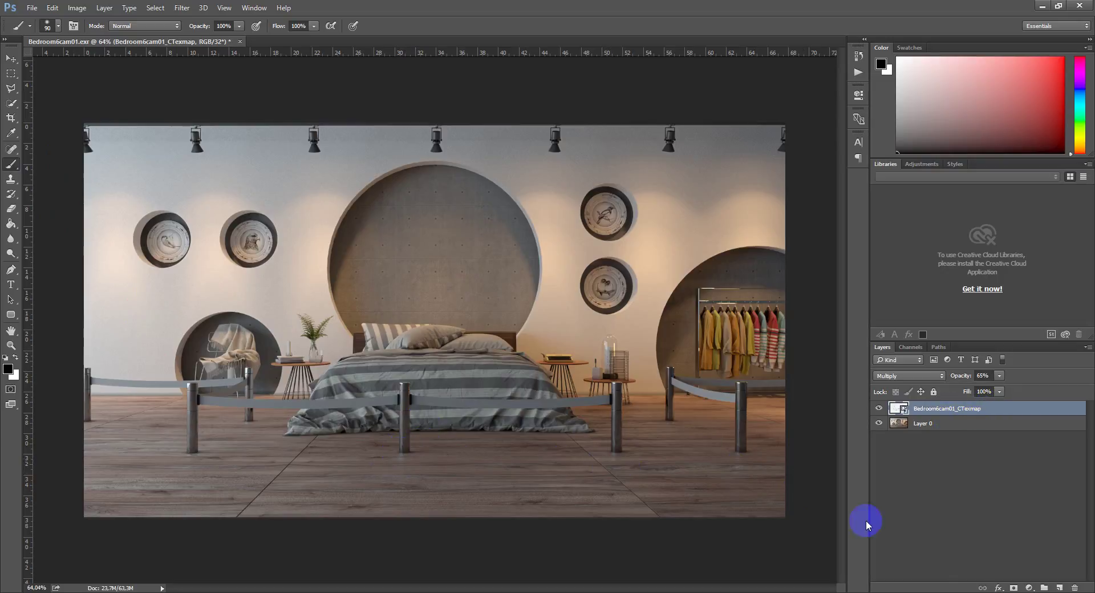
# - Add a layer mask to the Bedroom6cam01_CTexmap layer and brush black over the floor around the bases of the barrier posts
pyautogui.click(1014, 587)
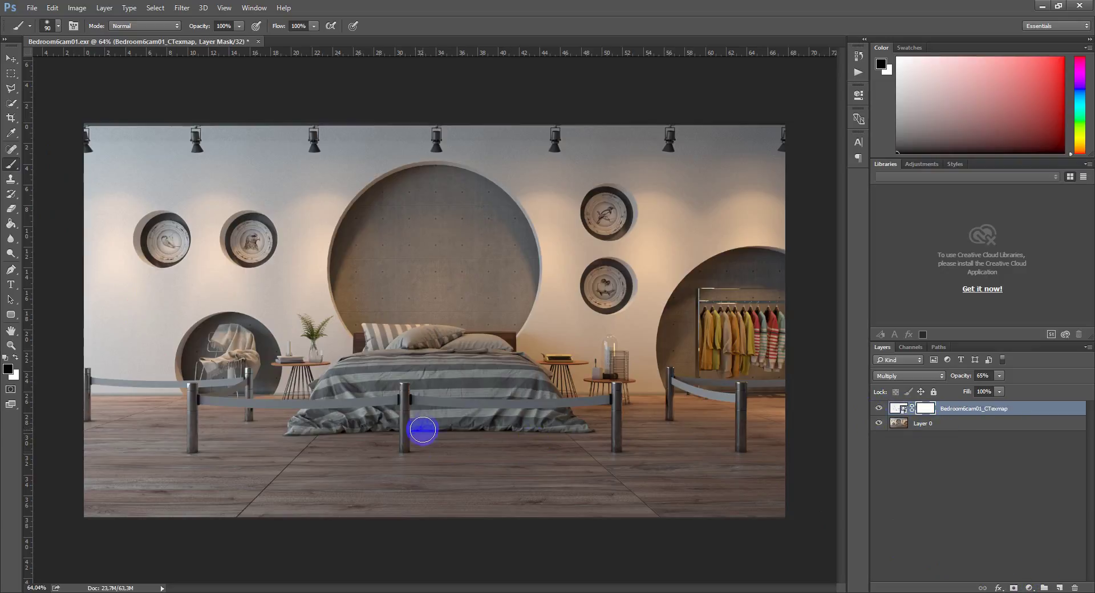
pyautogui.press('d')
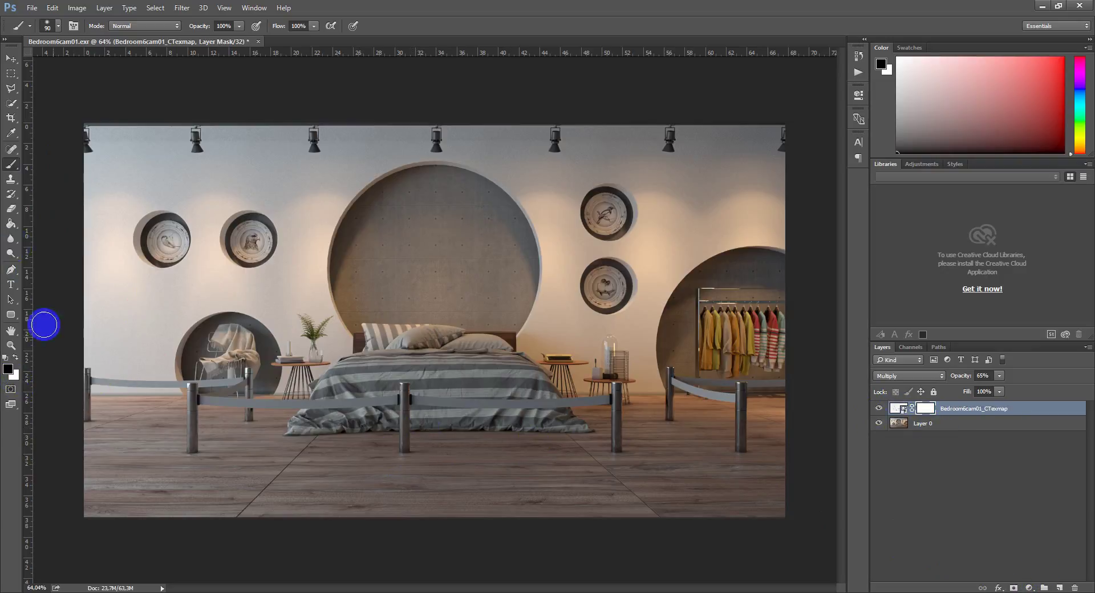
pyautogui.moveTo(419, 467)
pyautogui.mouseDown()
pyautogui.moveTo(394, 454)
pyautogui.moveTo(408, 445)
pyautogui.mouseUp()
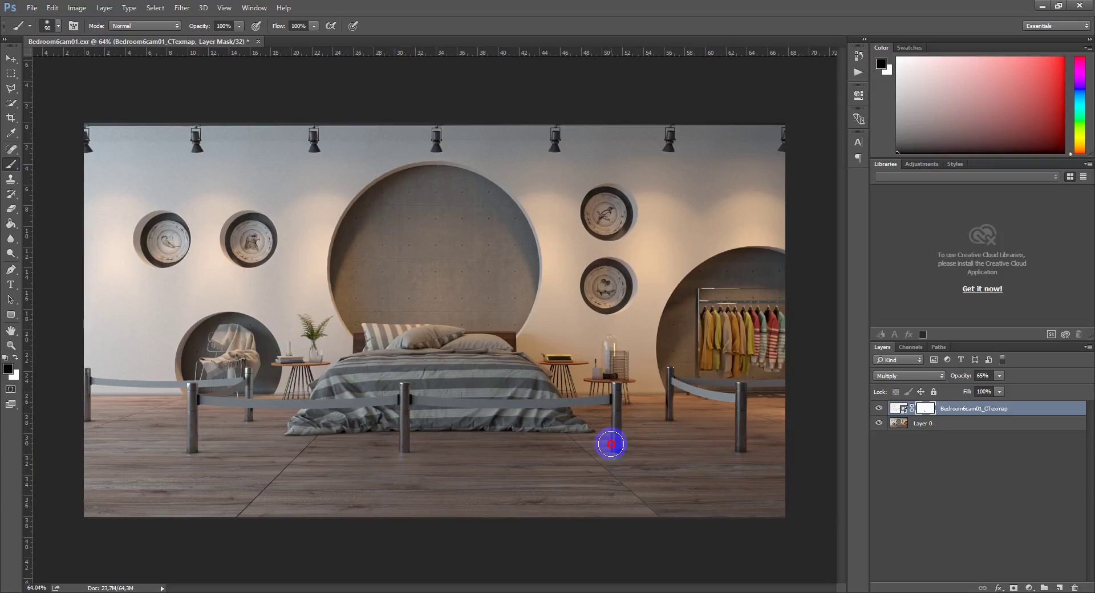
pyautogui.click(735, 442)
pyautogui.click(251, 472)
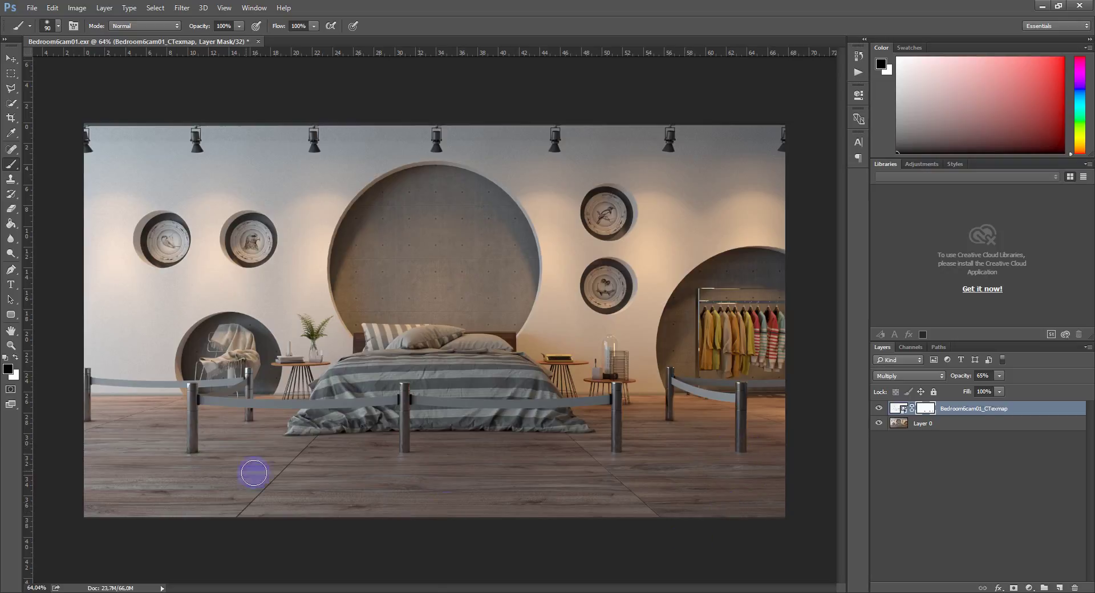
pyautogui.click(179, 440)
pyautogui.click(154, 557)
pyautogui.click(101, 411)
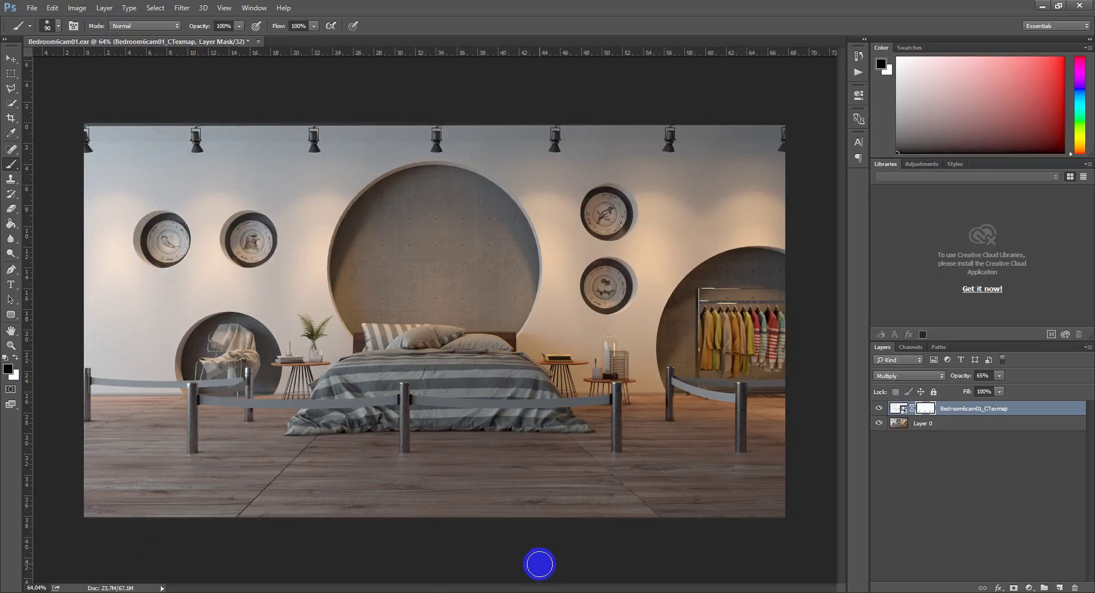
# - Toggle the Bedroom6cam01_CTexmap layer's visibility off and on to compare the render without and with the masked AO
pyautogui.click(879, 410)
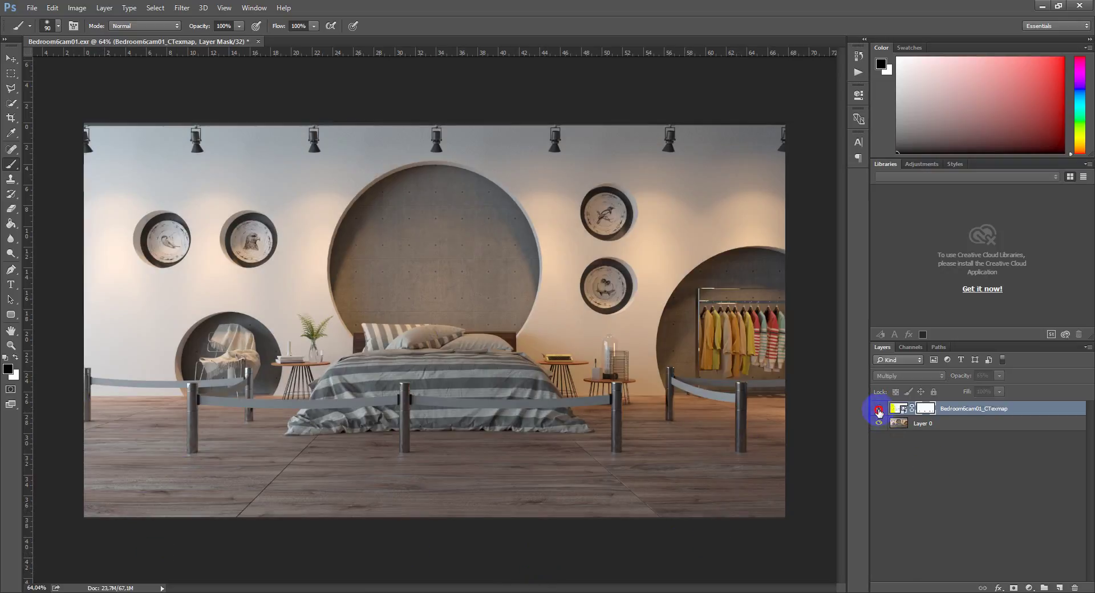
pyautogui.click(879, 409)
pyautogui.click(879, 410)
pyautogui.click(879, 409)
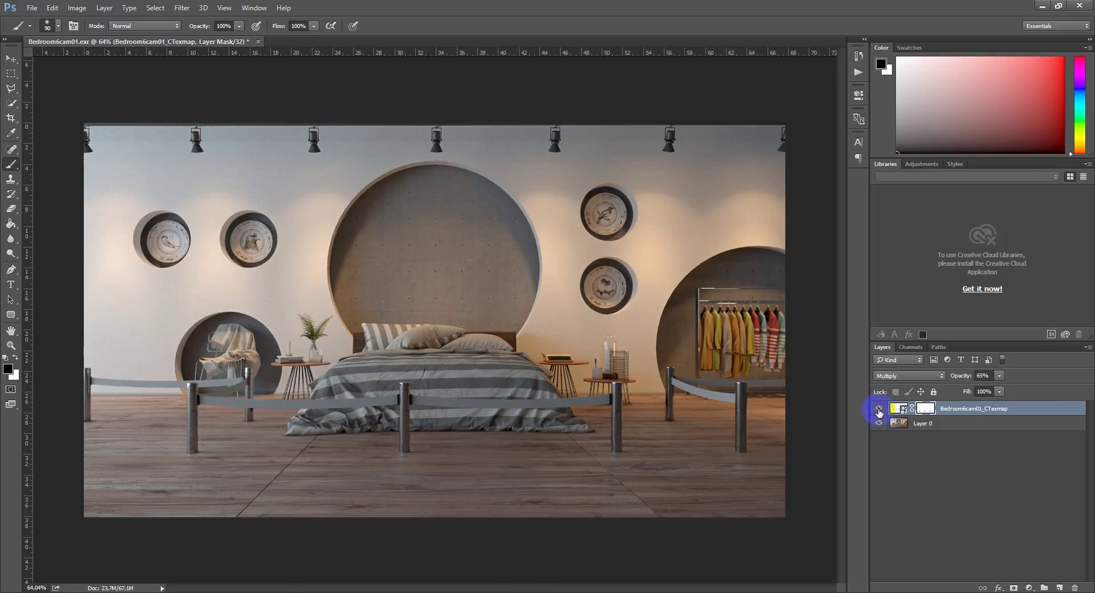